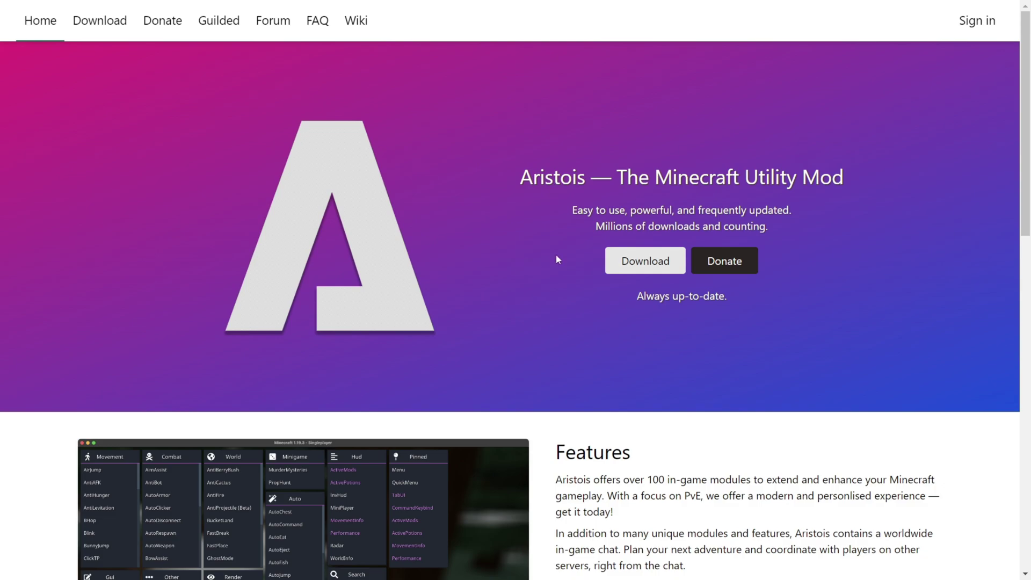
Download the standard Aristois installer for Minecraft 1.8.9 through 1.20.1 from the Aristois website
click(650, 267)
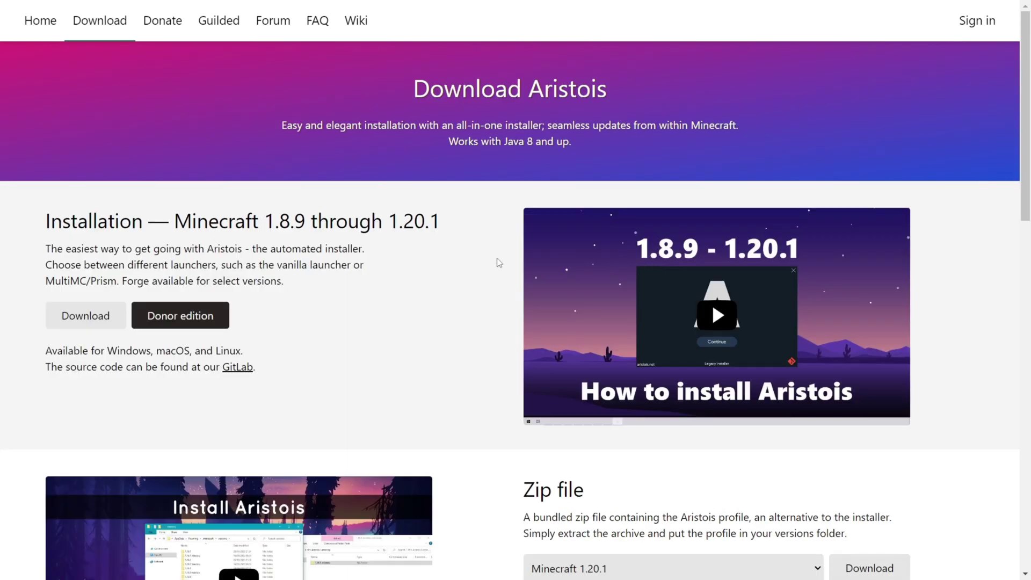
click(81, 318)
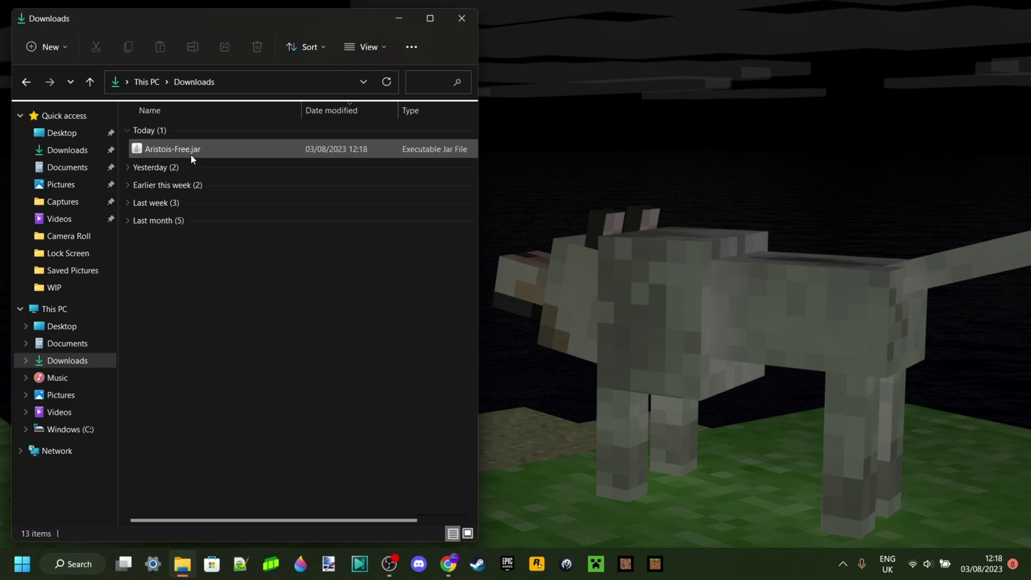
Run Aristois-Free.jar from Downloads with Java(TM) Platform SE binary and move the installer window clear of the file list
click(177, 156)
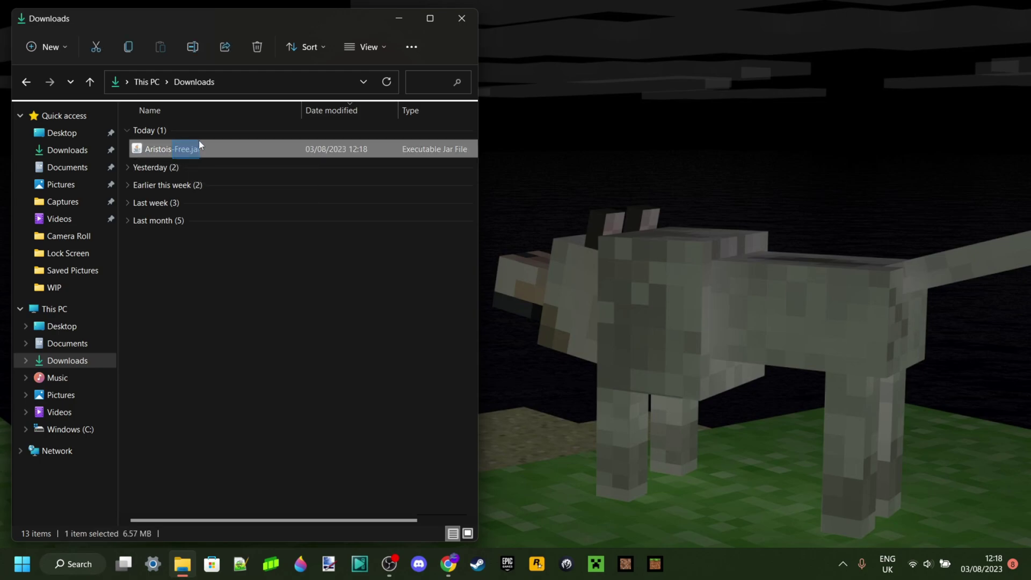
click(203, 159)
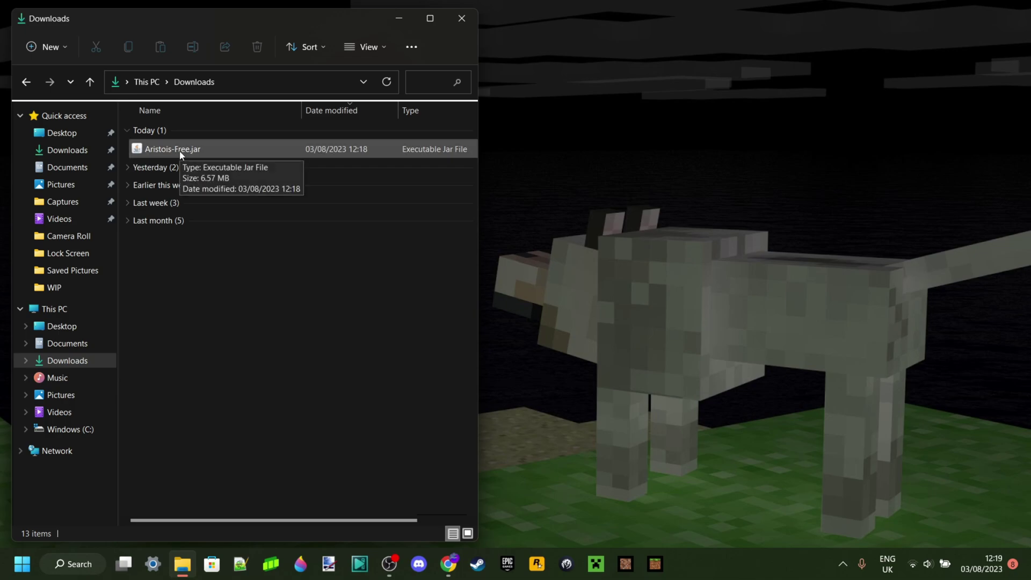
right_click(137, 154)
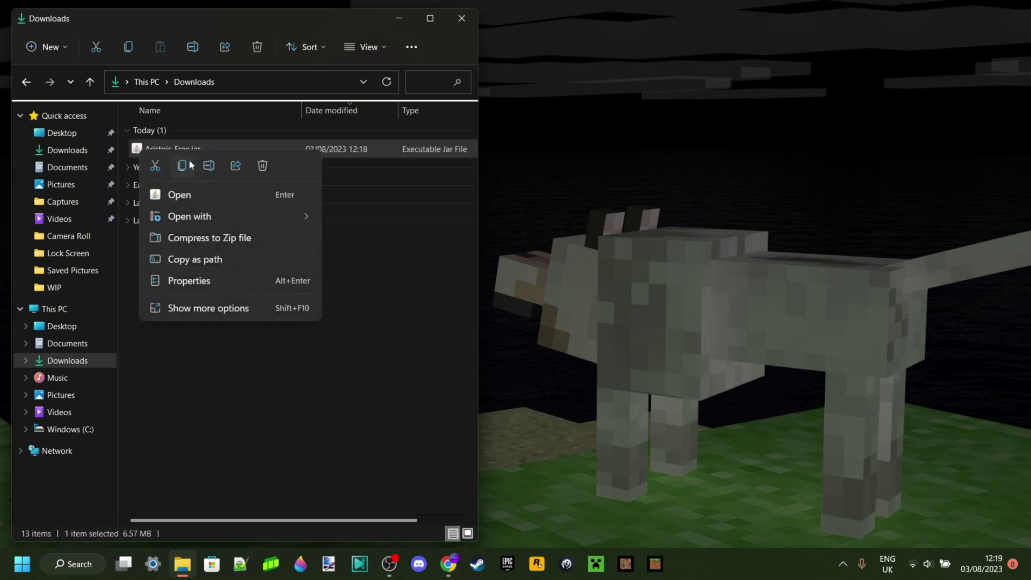
mouse_move(212, 214)
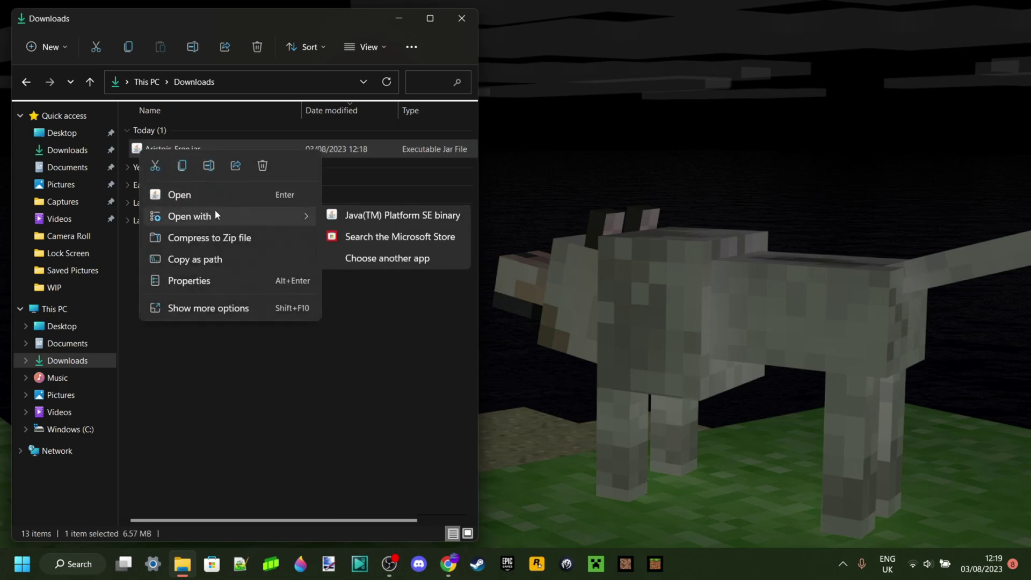
click(382, 218)
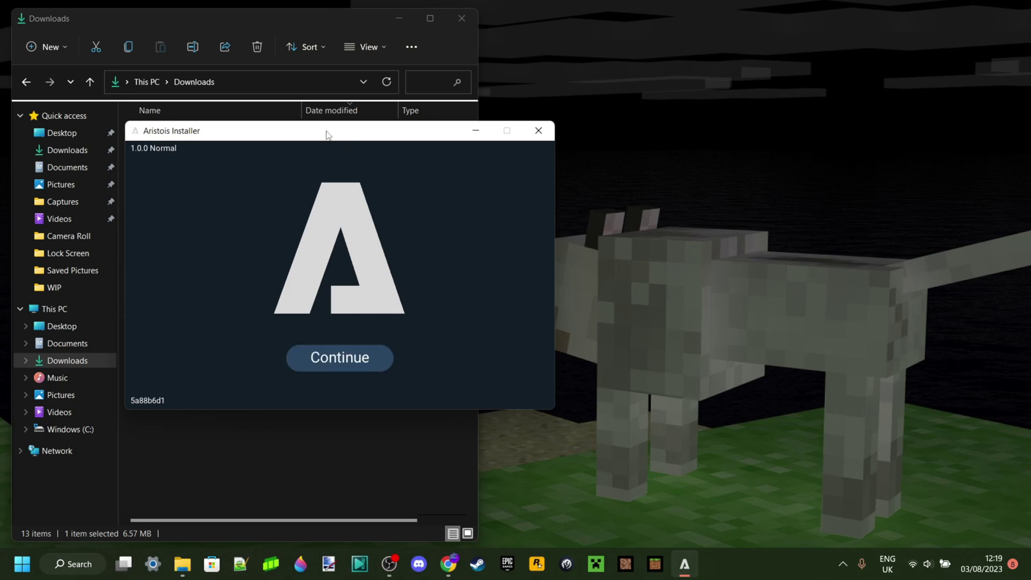
drag(322, 133, 722, 30)
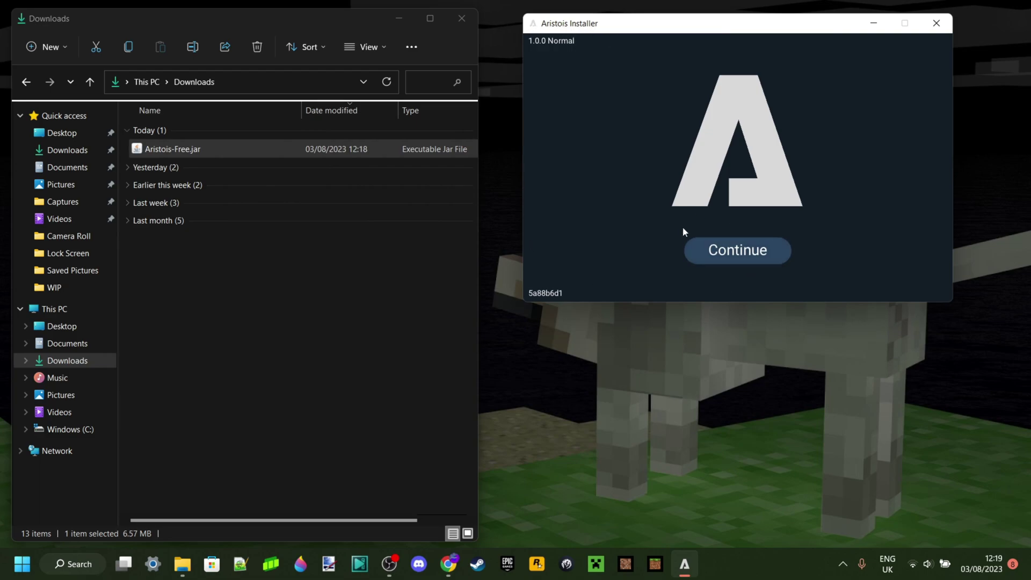
Install Aristois for Minecraft 1.20.1 with the Vanilla launcher into the .minecraft directory
click(728, 245)
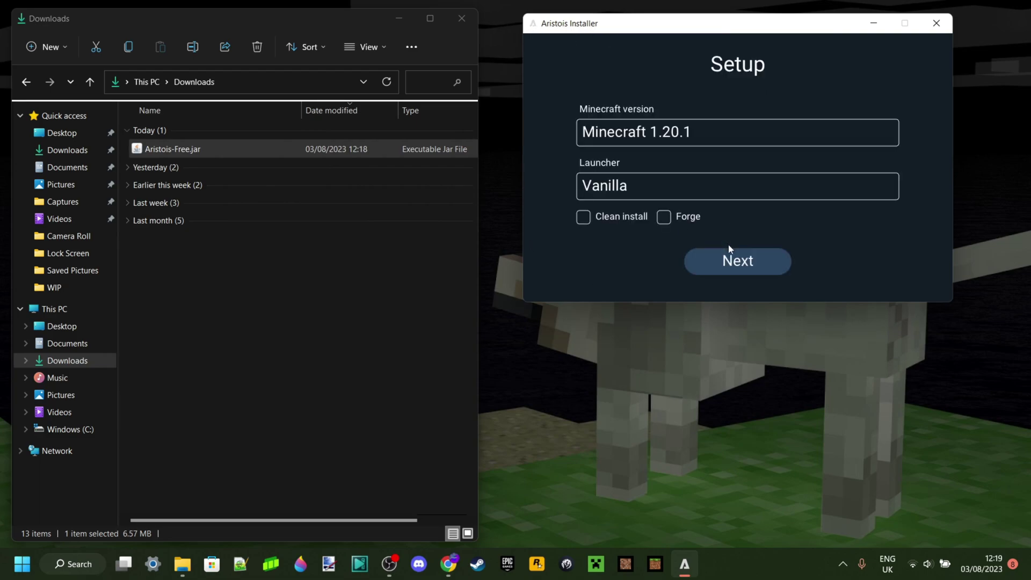
click(697, 131)
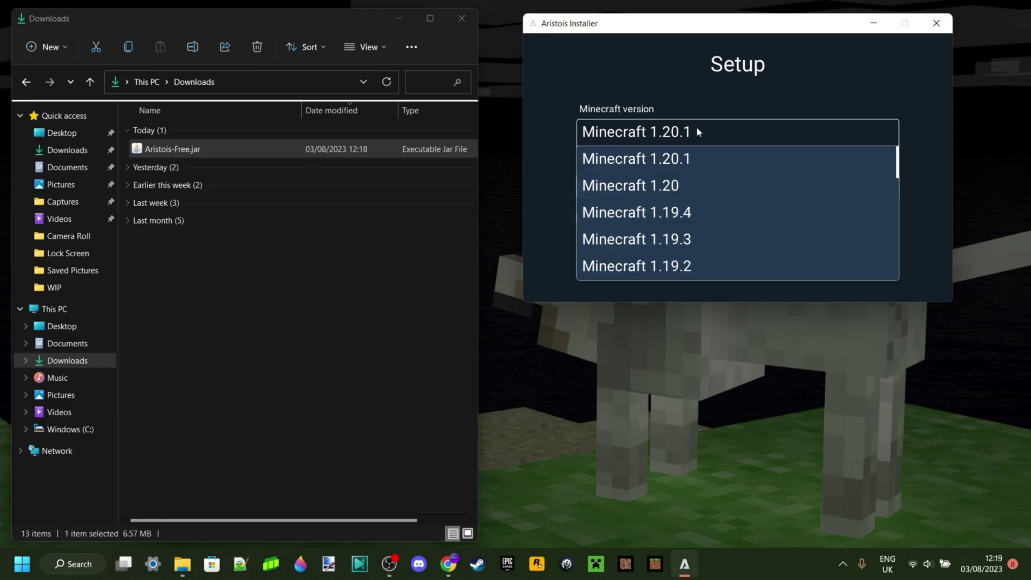
click(686, 164)
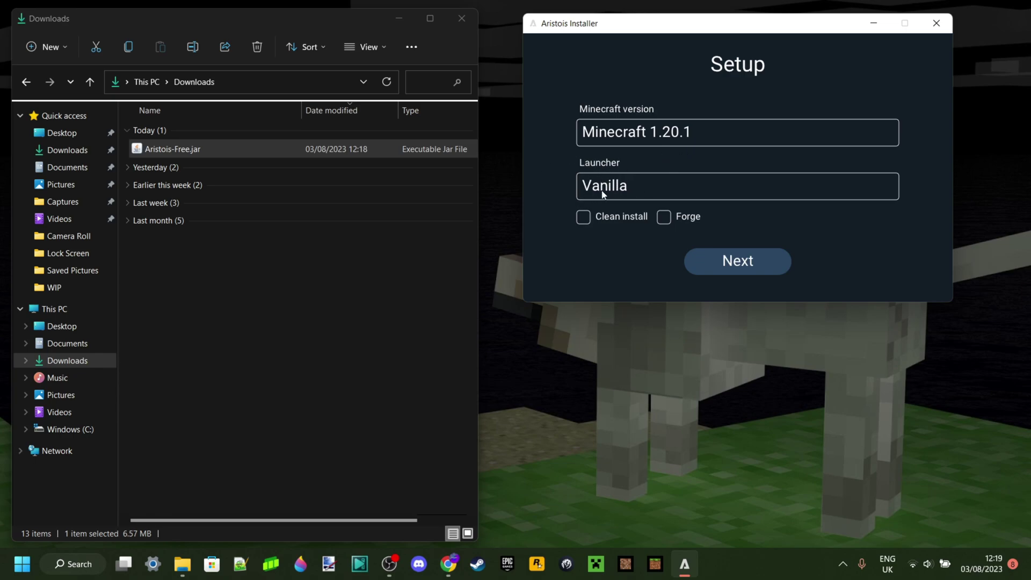
click(772, 252)
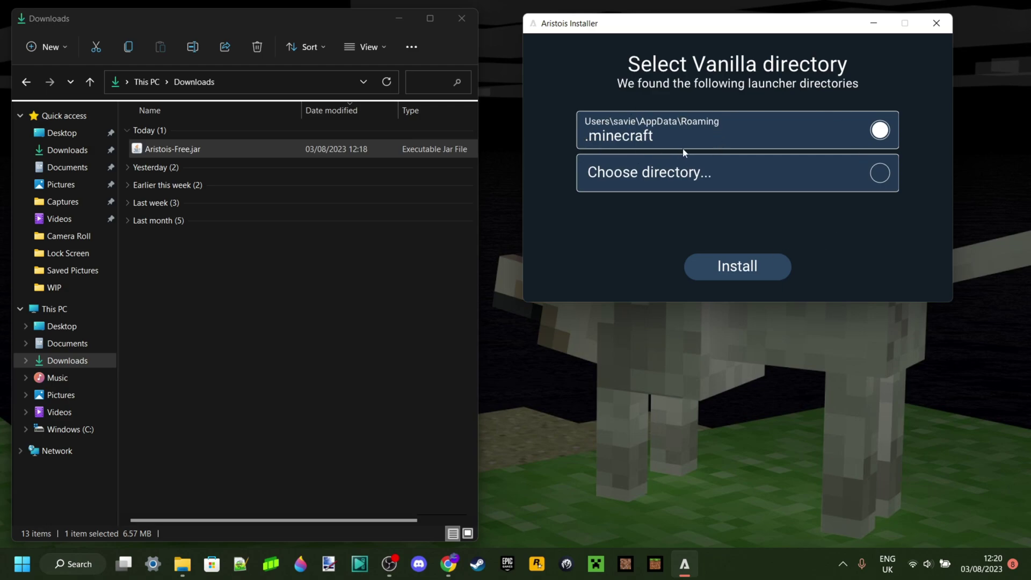
click(748, 267)
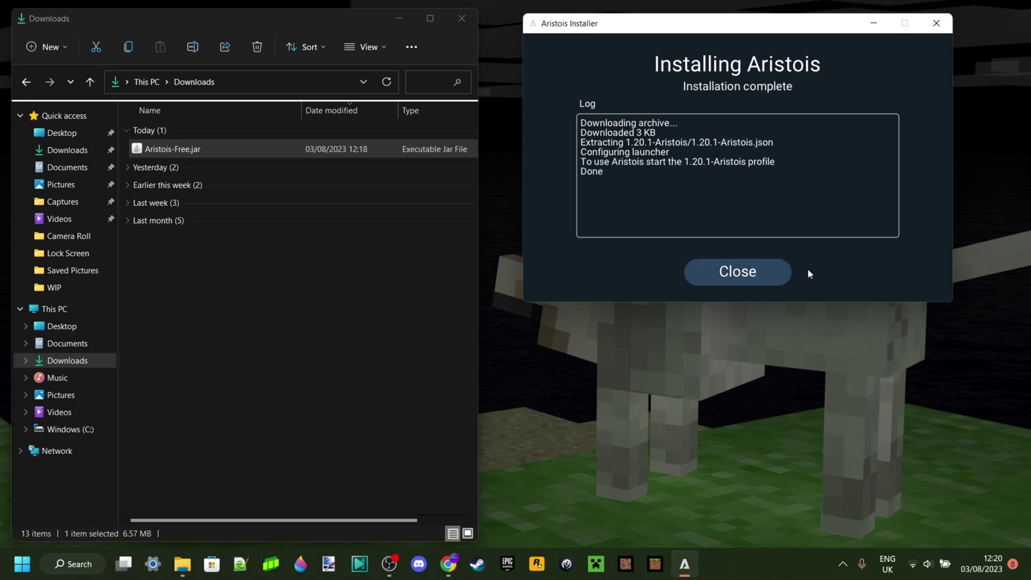
Close the Aristois installer and delete Aristois-Free.jar from the Downloads folder
click(728, 275)
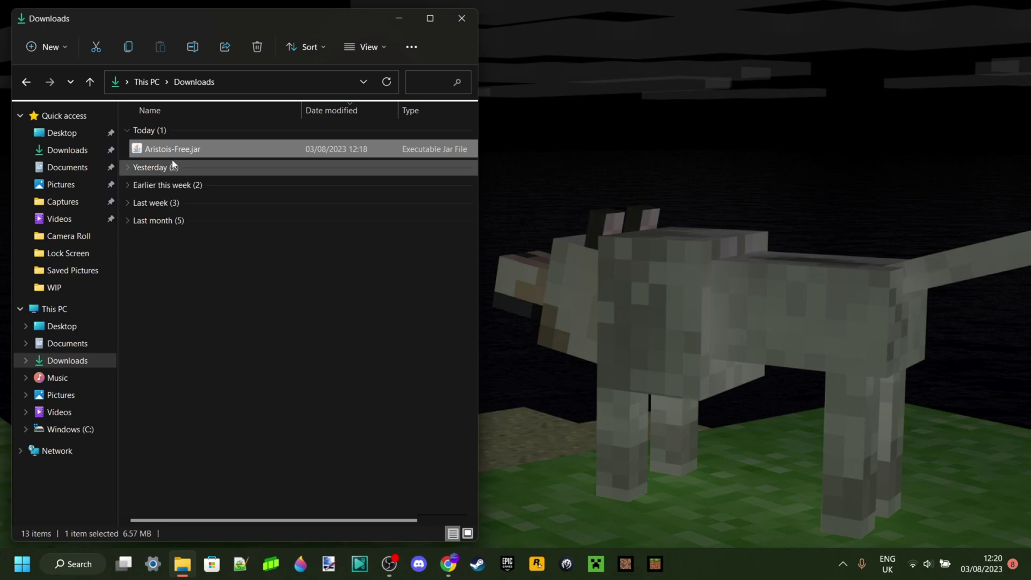
right_click(176, 151)
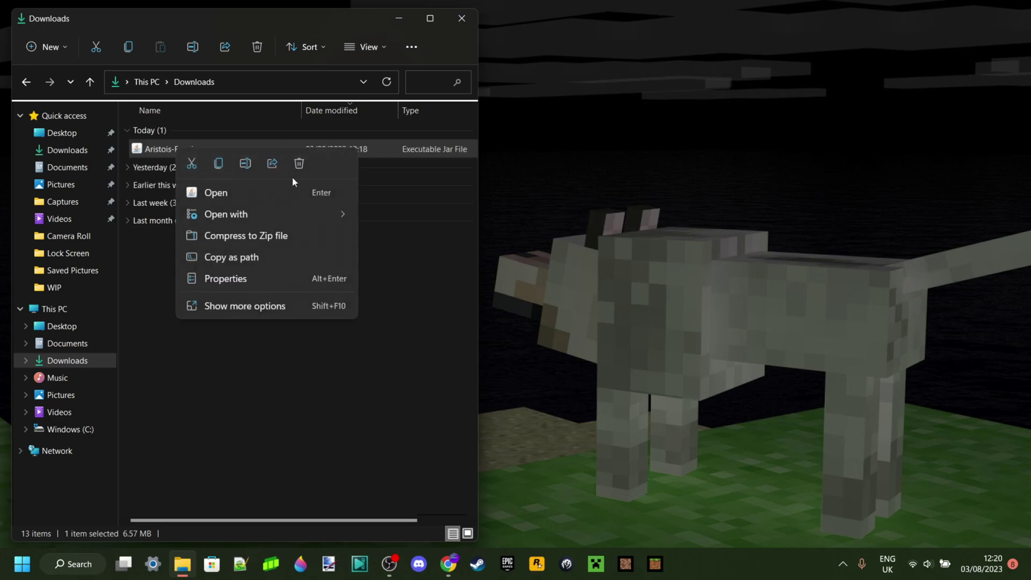
click(299, 164)
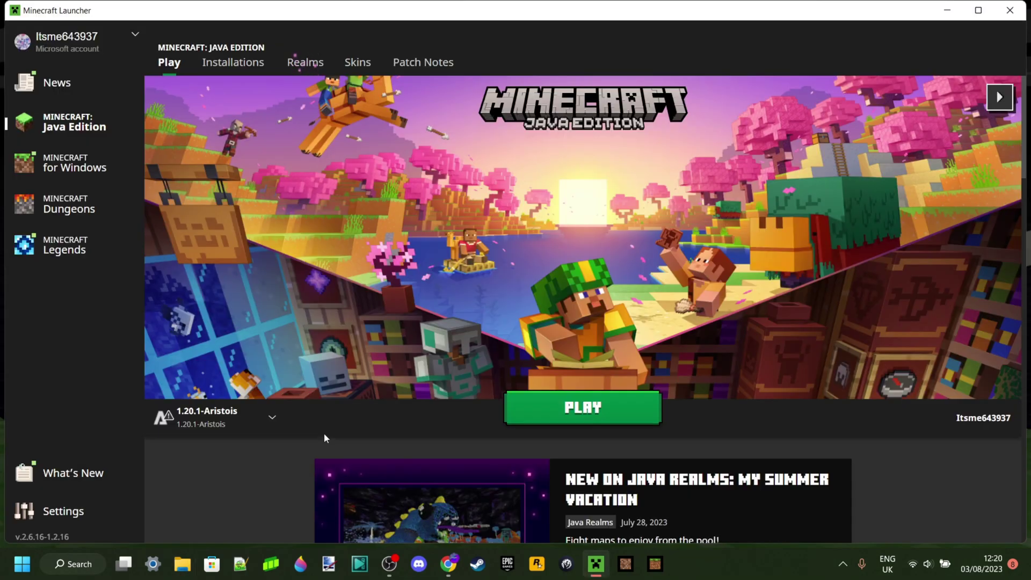
Launch the 1.20.1-Aristois installation from the Minecraft Launcher, accepting the modified-installation risks and disabling further warnings for it
mouse_move(235, 419)
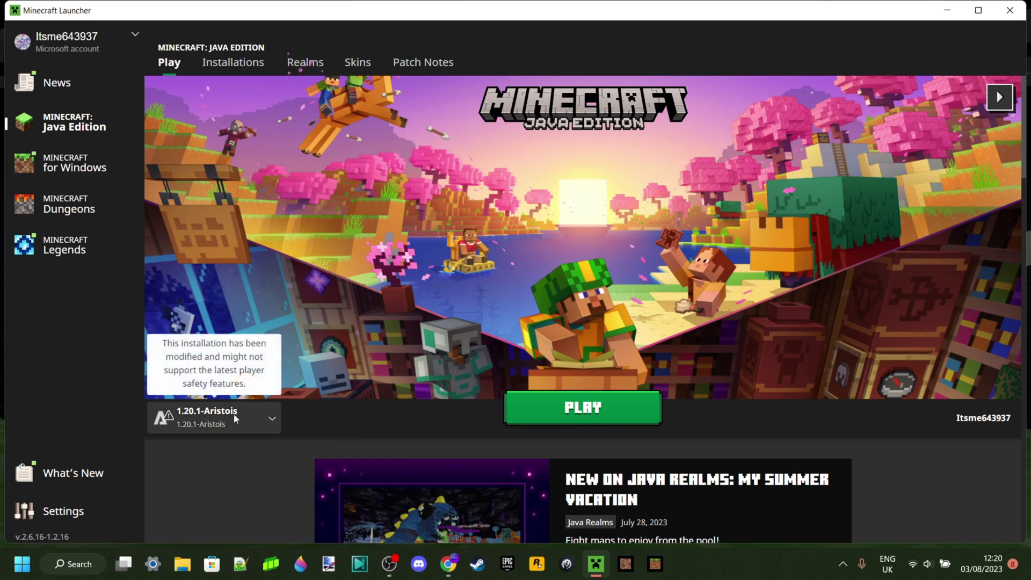
click(224, 421)
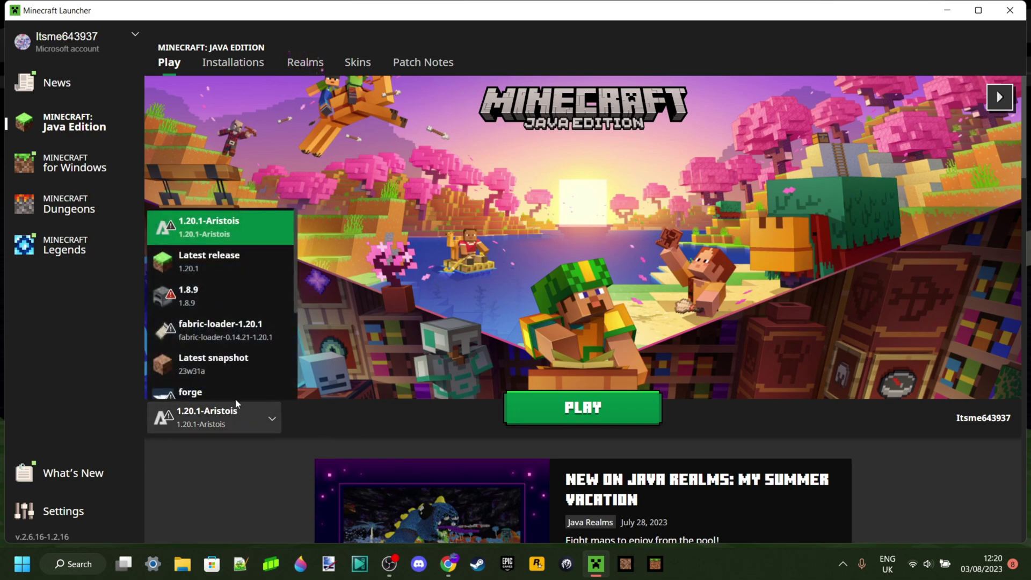
scroll(236, 300, down, 5)
scroll(239, 344, up, 4)
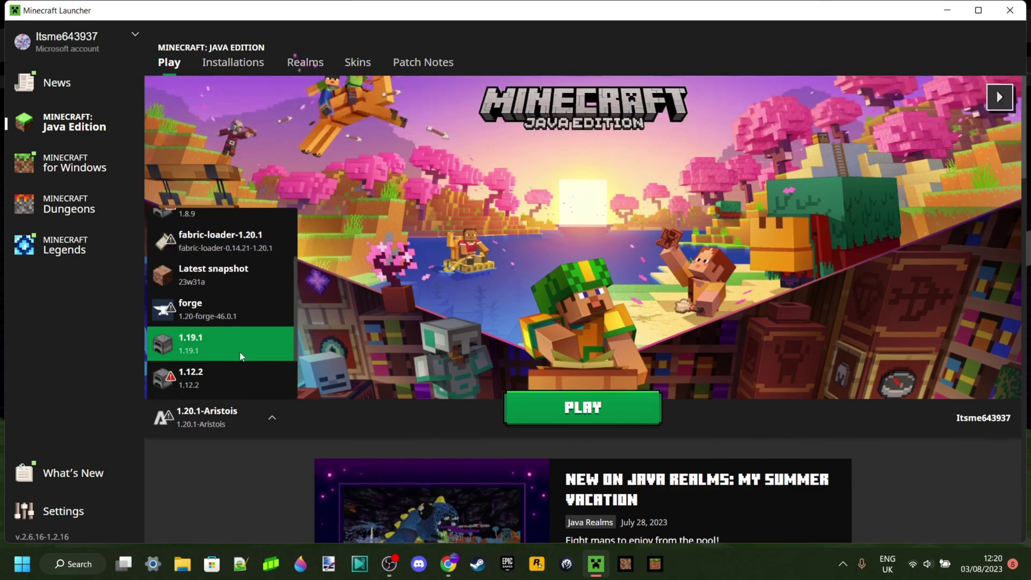
scroll(241, 355, up, 1)
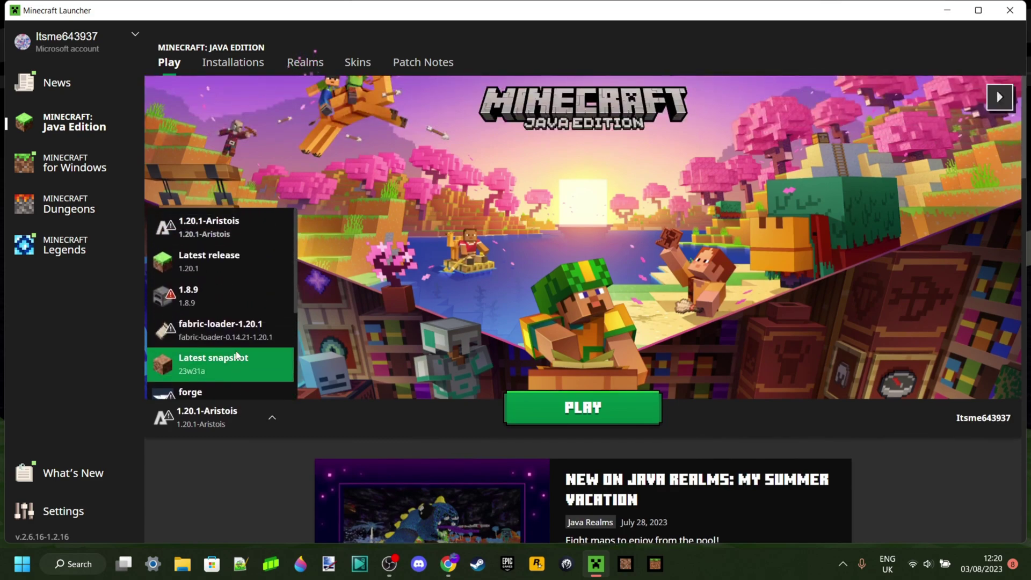
click(228, 227)
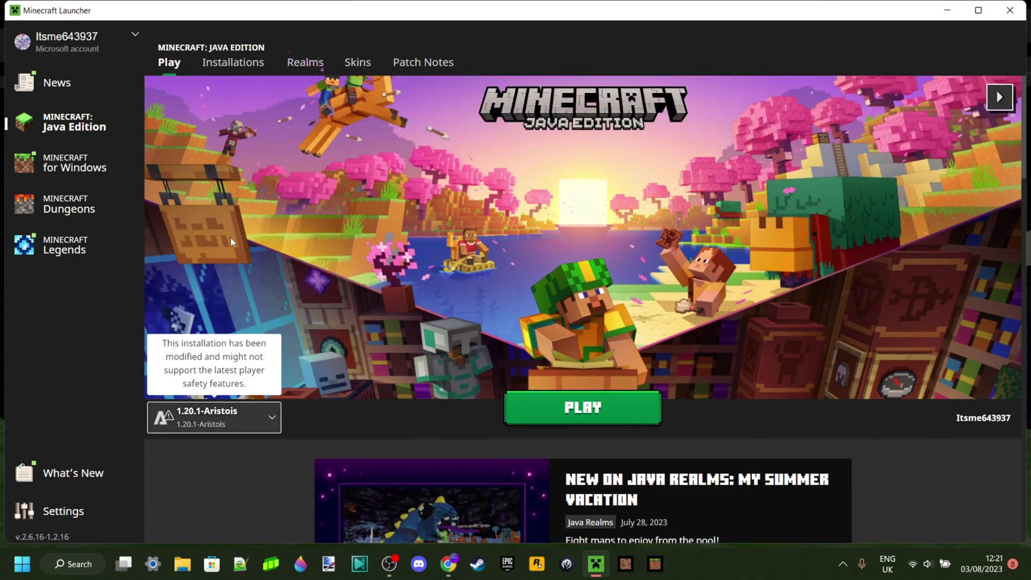
click(535, 412)
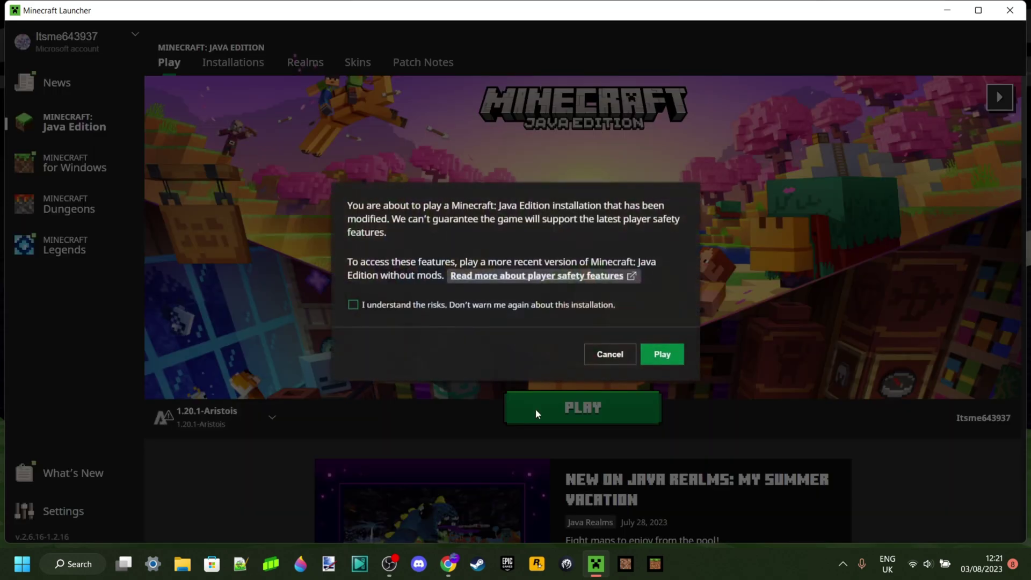
click(354, 306)
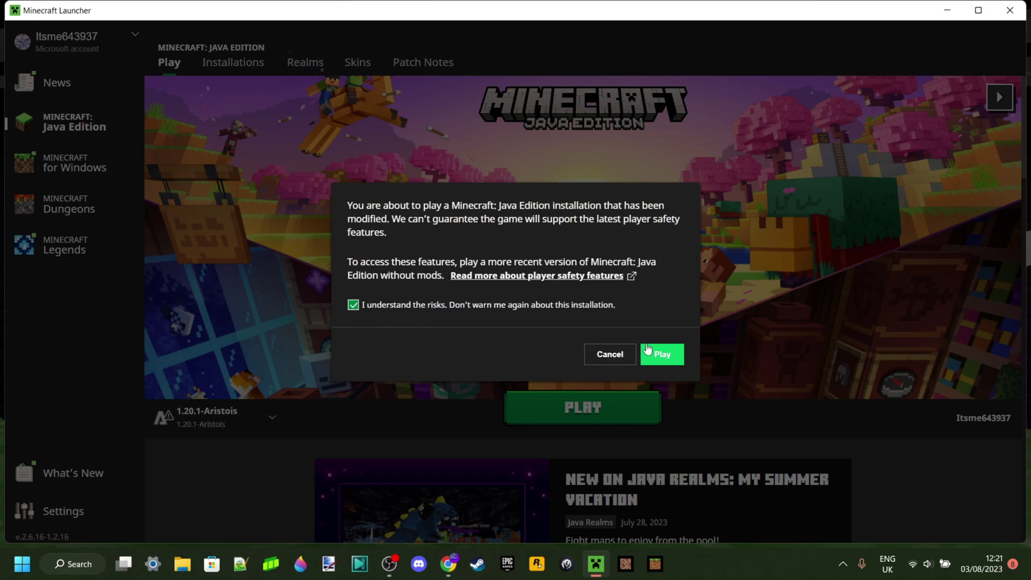
click(661, 357)
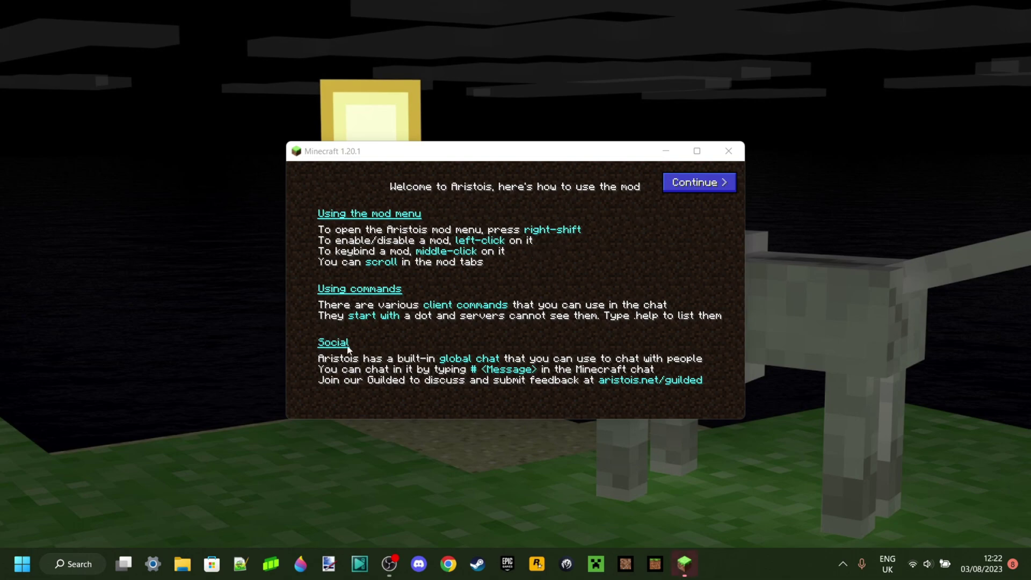
Maximize the Minecraft window and continue through the Aristois welcome, Guilded, donation and changelog screens to the main menu
click(694, 153)
click(935, 64)
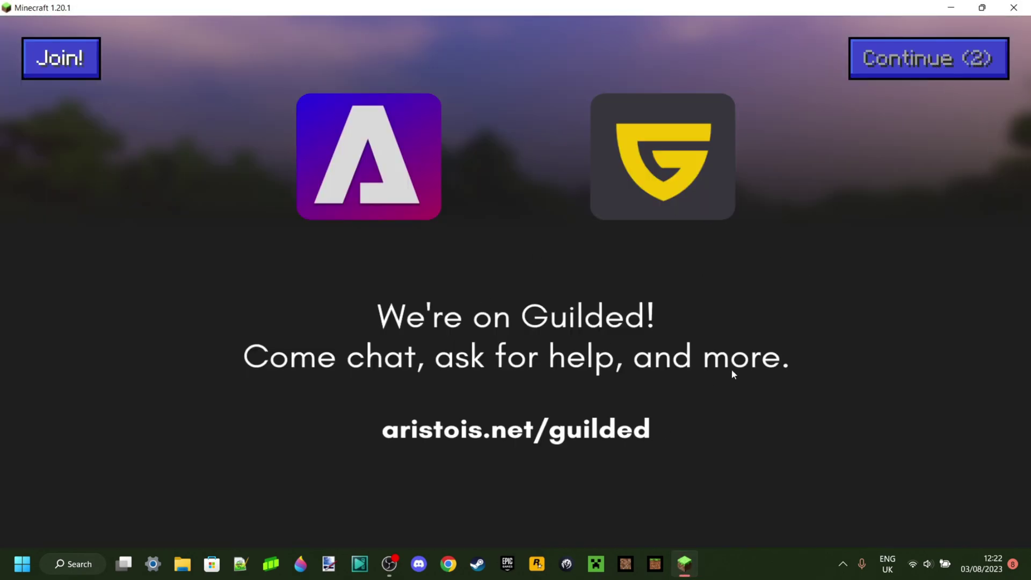
click(962, 71)
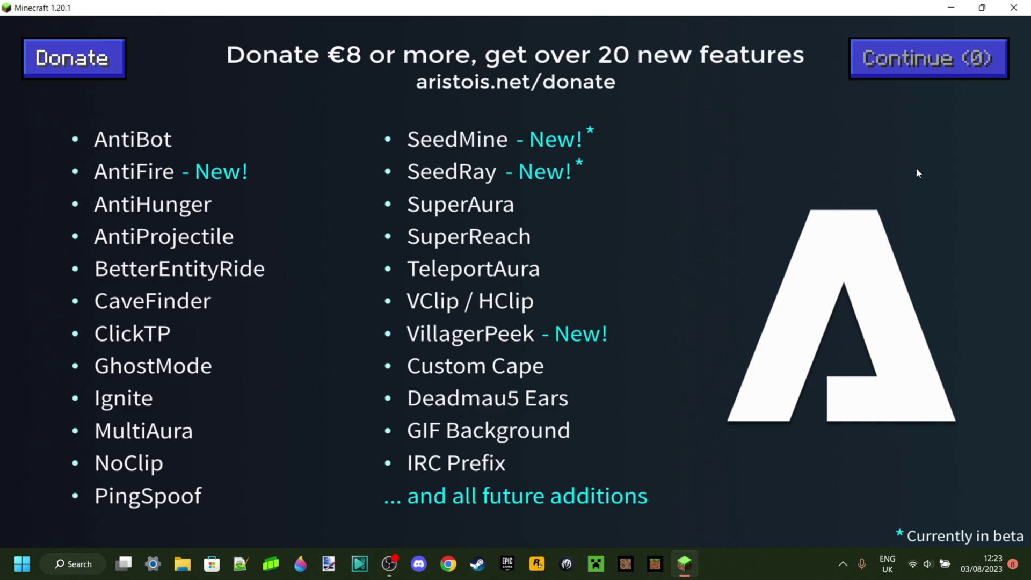
click(942, 60)
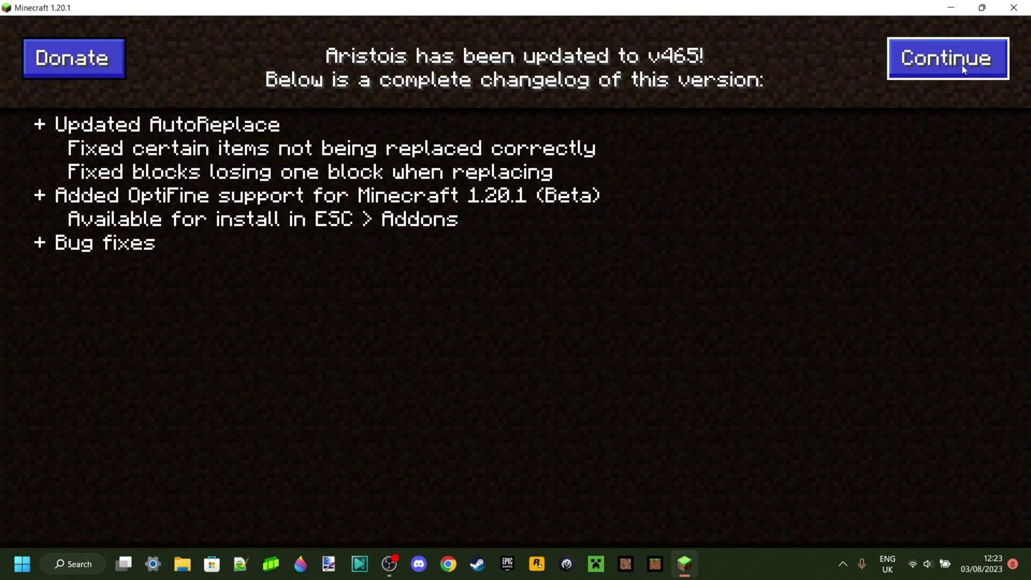
click(963, 68)
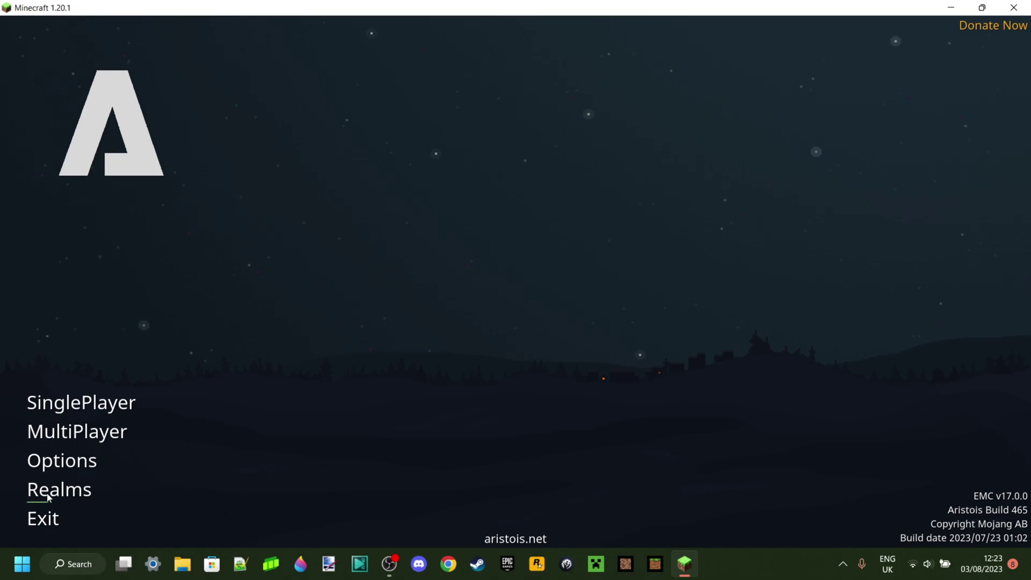
Load the singleplayer world New World and open the Aristois mod menu, dismissing its UI tutorial
click(103, 402)
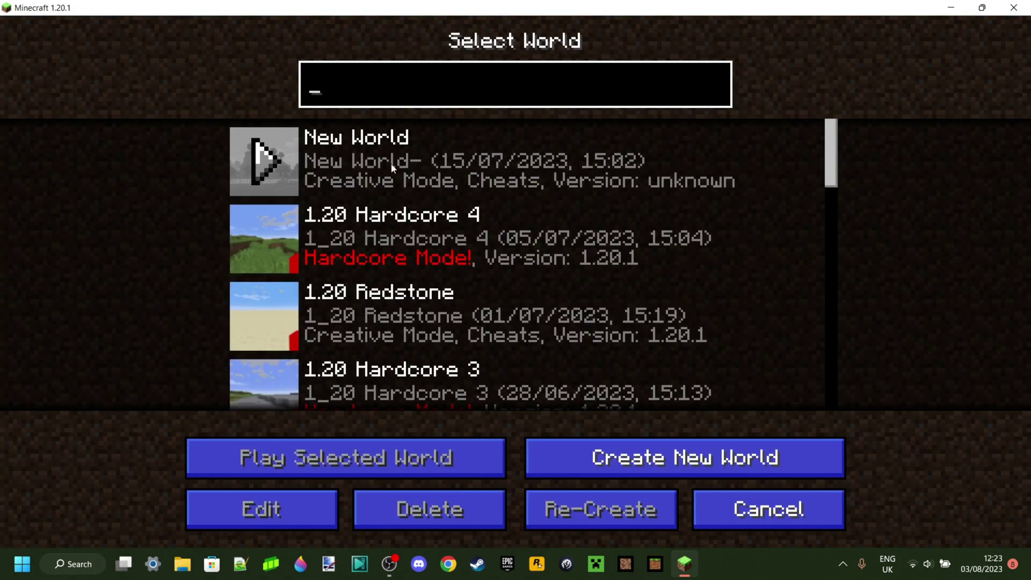
click(263, 161)
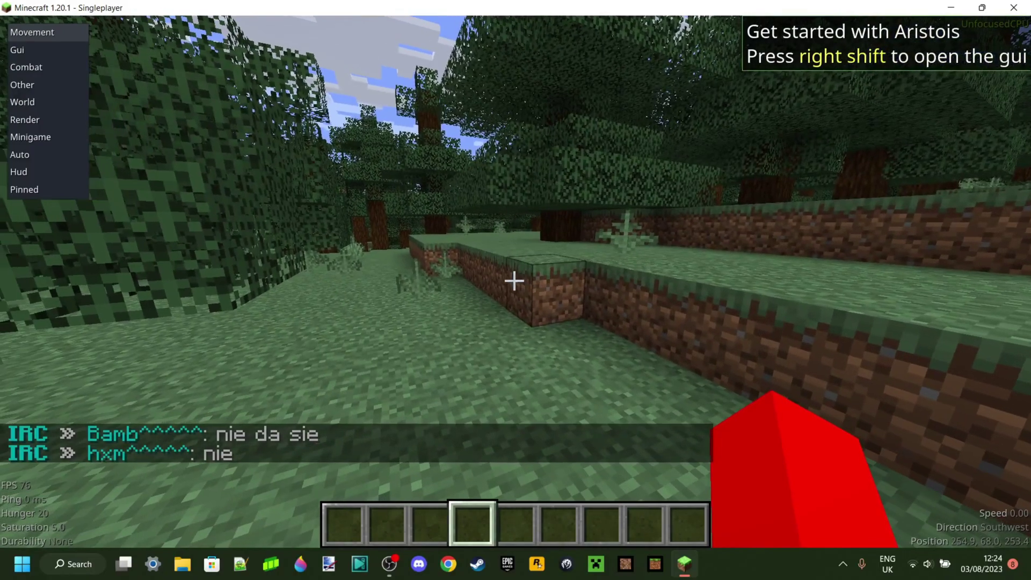
key(Shift_R)
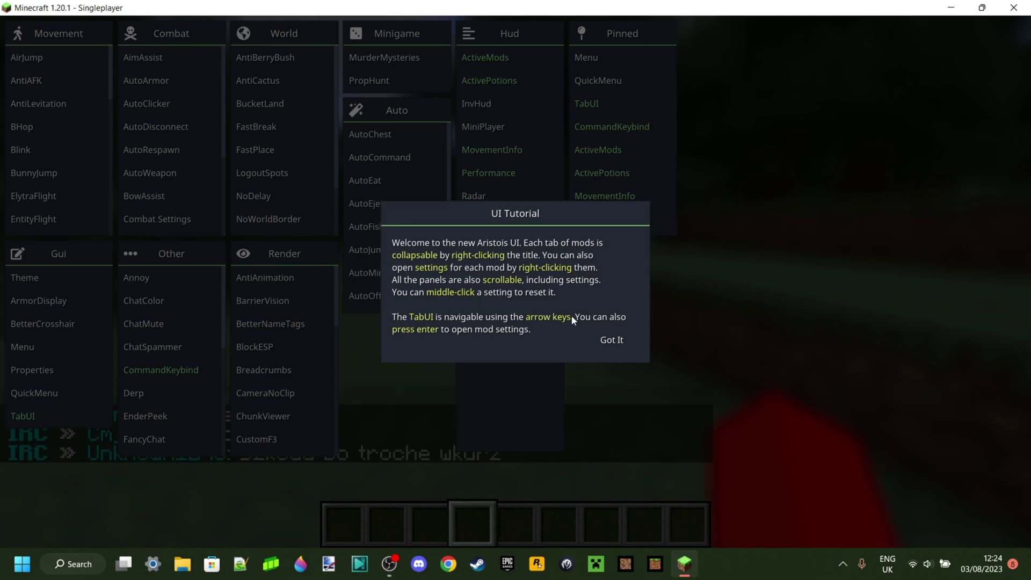
click(611, 344)
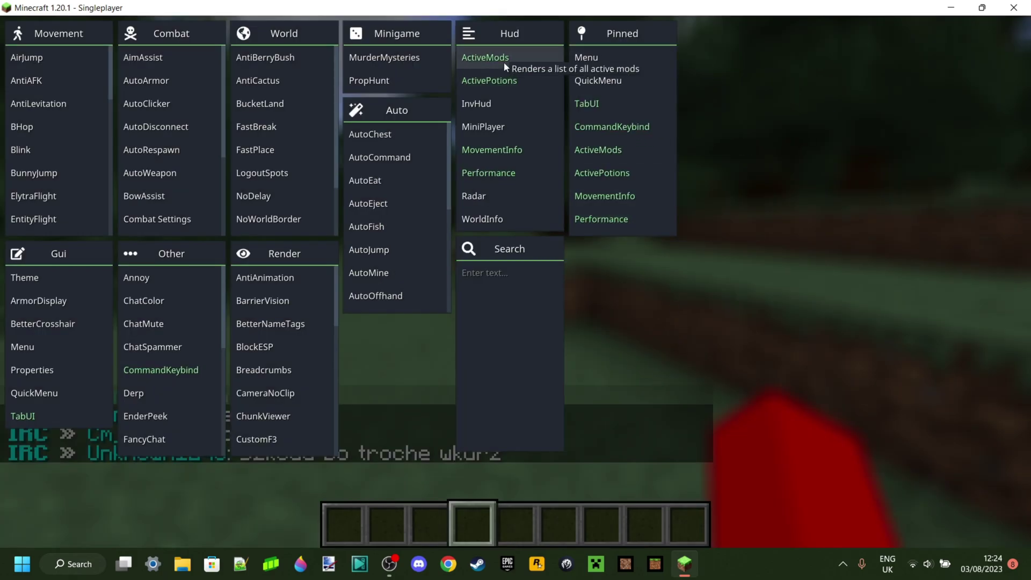
Switch the pinned TabUI mod off and back on, and close the mod menu
click(611, 102)
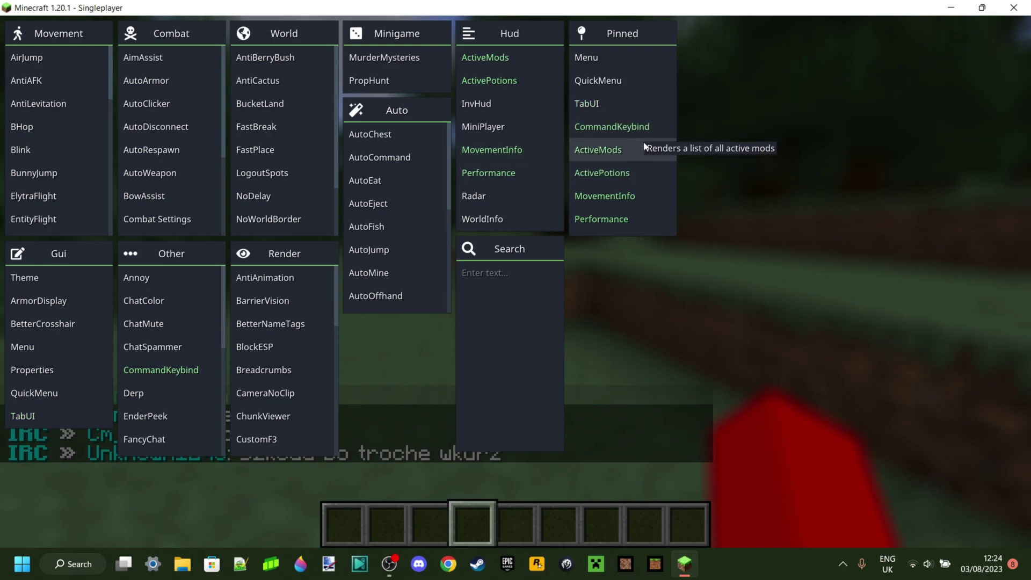
click(638, 113)
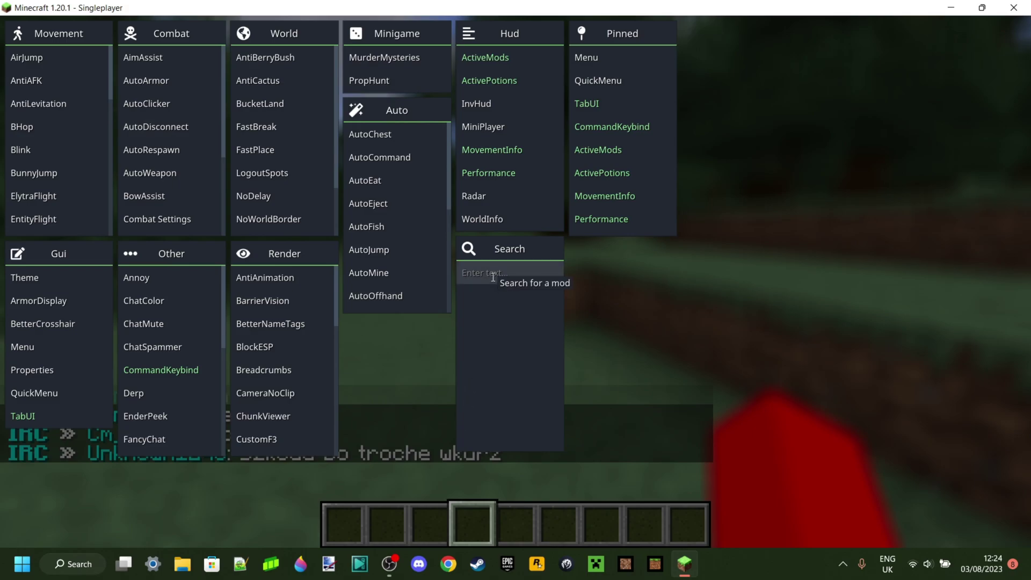
key(Escape)
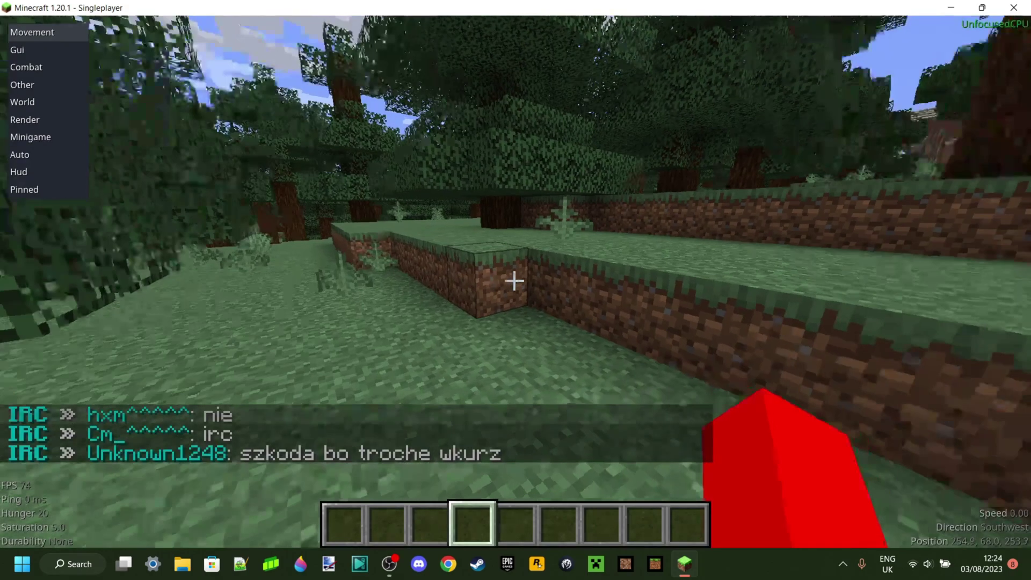
Walk the character through the forest and change the camera to the front-facing third-person perspective, moving back and forth in that view
key(w)
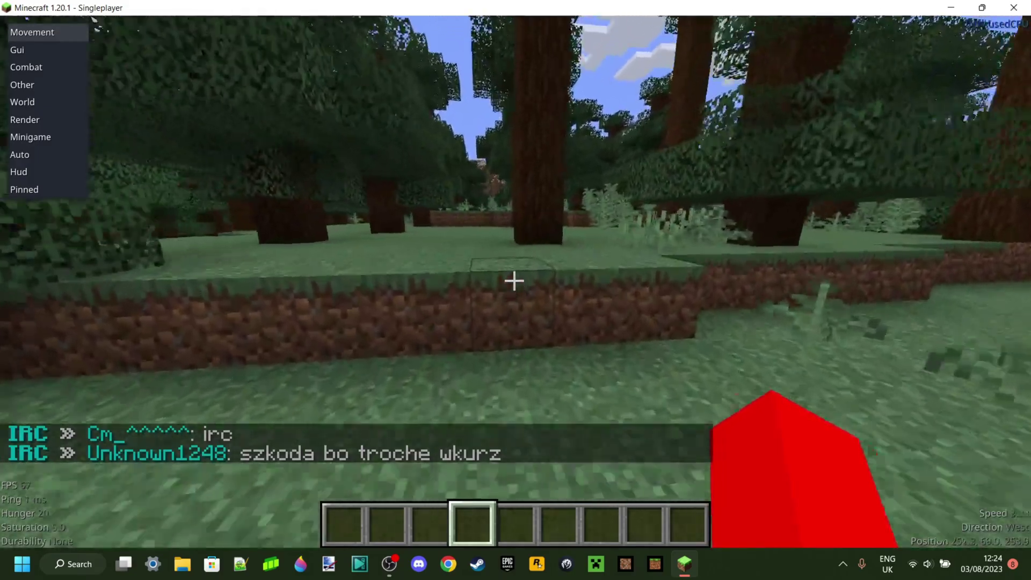
key(w)
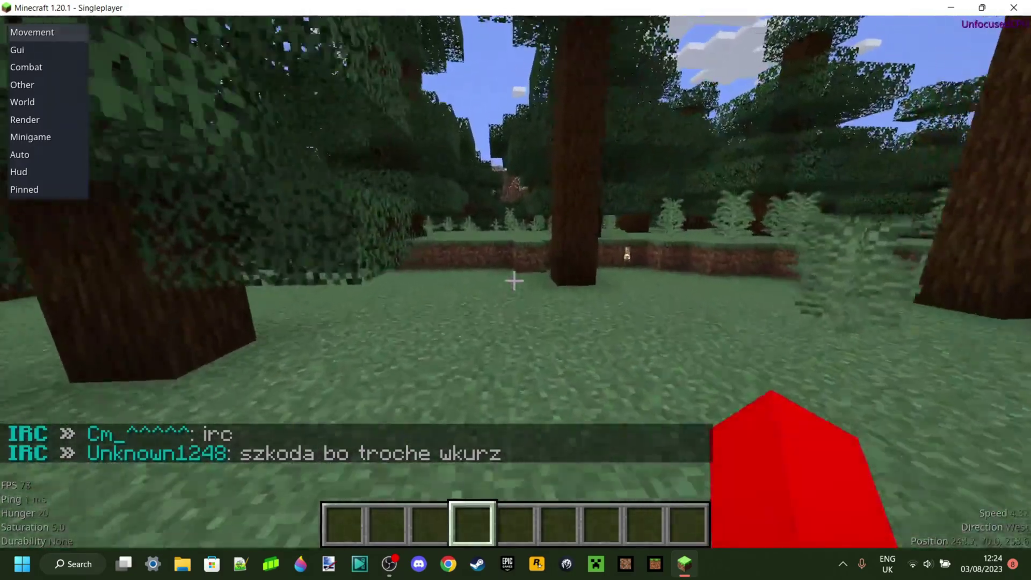
key(F5)
key(F5)
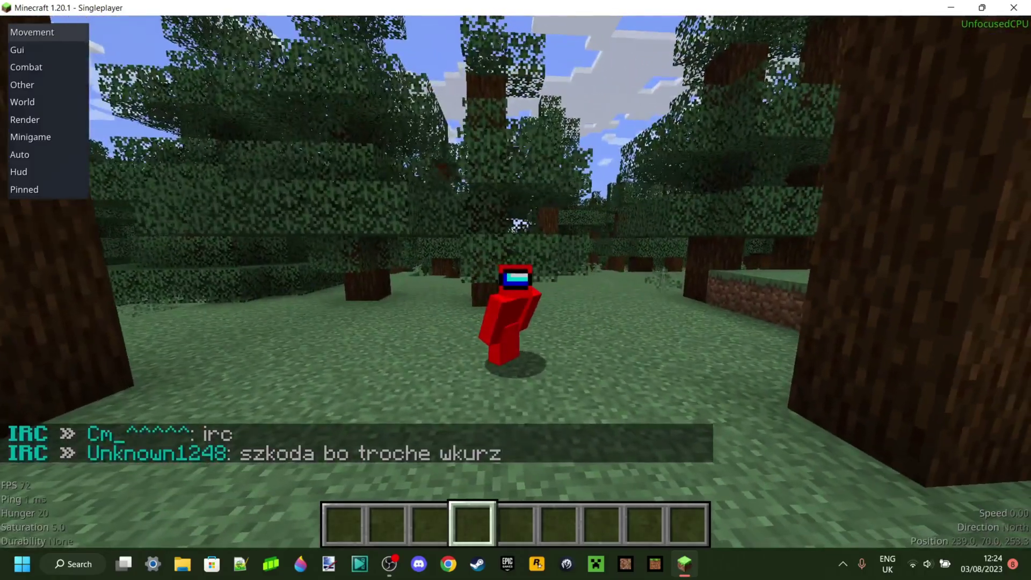
key(w)
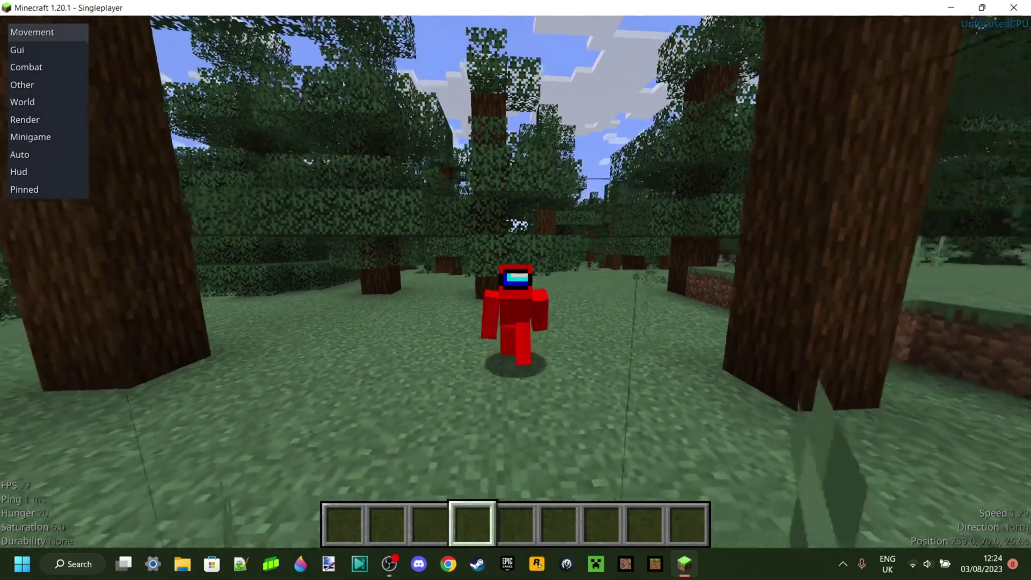
key(s)
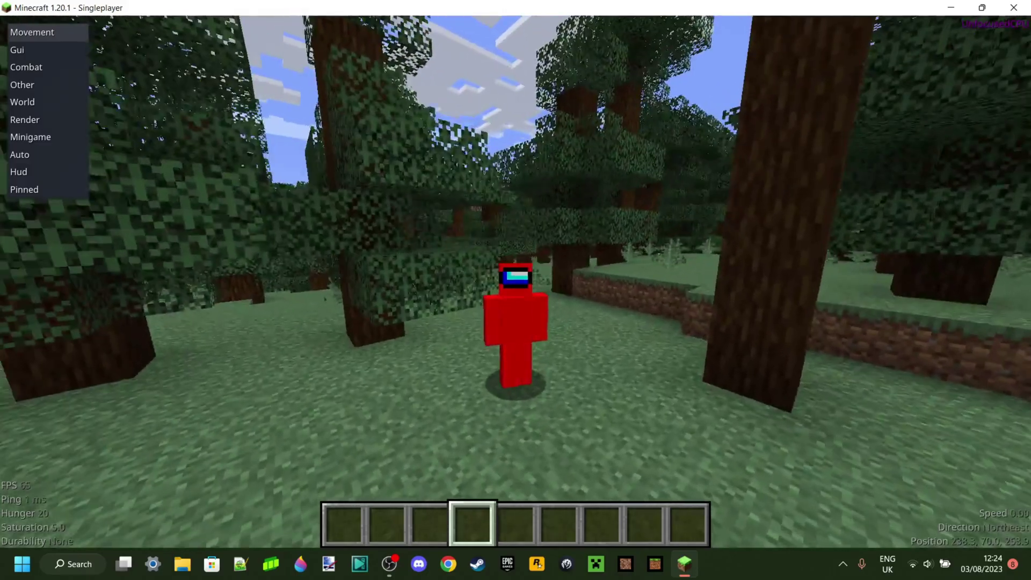
key(w)
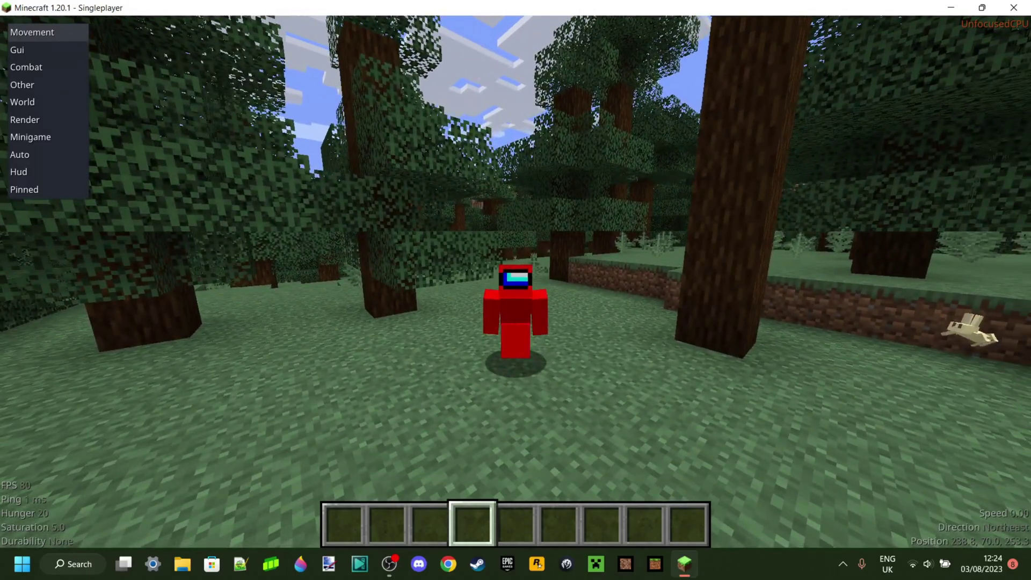